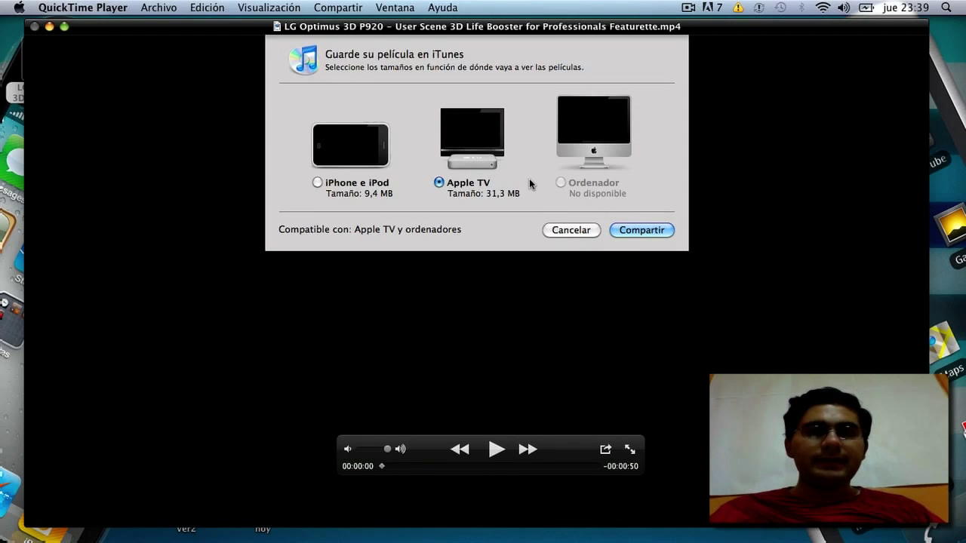
Step: Share the LG Optimus 3D P920 movie to iTunes in the Apple TV size and move the export progress window aside
{"action": "left_click", "coordinate": [623, 227]}
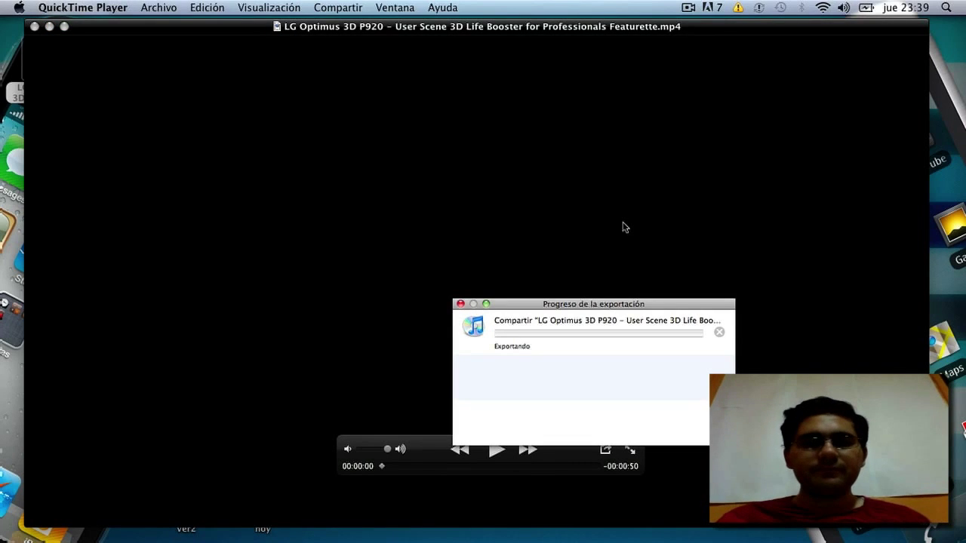
{"action": "left_click_drag", "start_coordinate": [584, 305], "coordinate": [308, 121]}
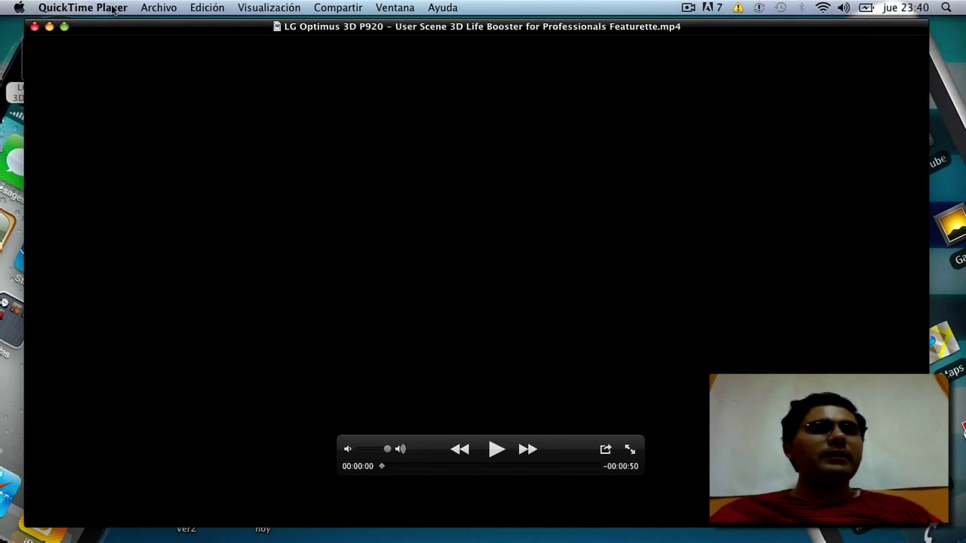
Step: Close the LG Optimus 3D movie and quit QuickTime Player
{"action": "left_click", "coordinate": [34, 28]}
{"action": "left_click", "coordinate": [53, 7]}
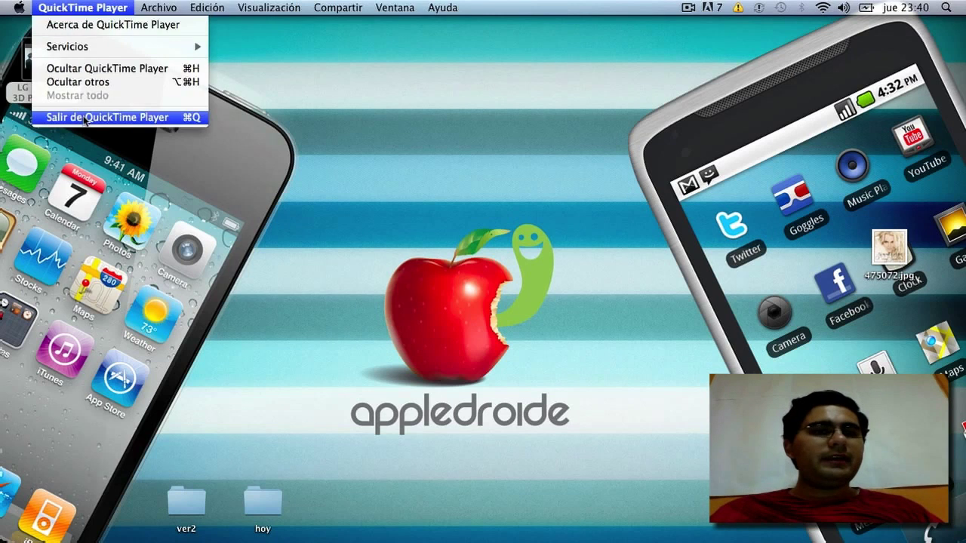
{"action": "left_click", "coordinate": [85, 117]}
{"action": "left_click", "coordinate": [336, 198]}
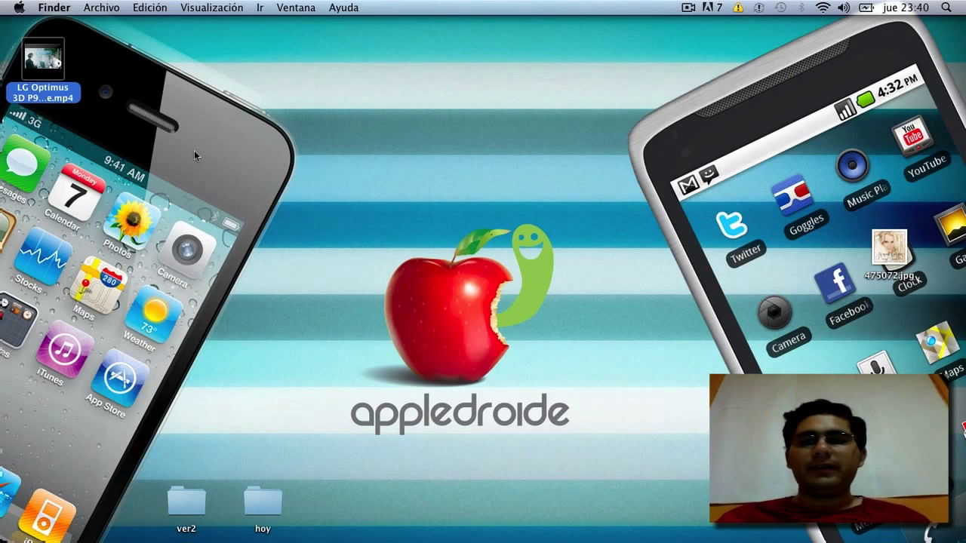
Step: Launch Xilisoft Convertidor de Vídeo HD 6 from the Aplicaciones folder
{"action": "mouse_move", "coordinate": [694, 539]}
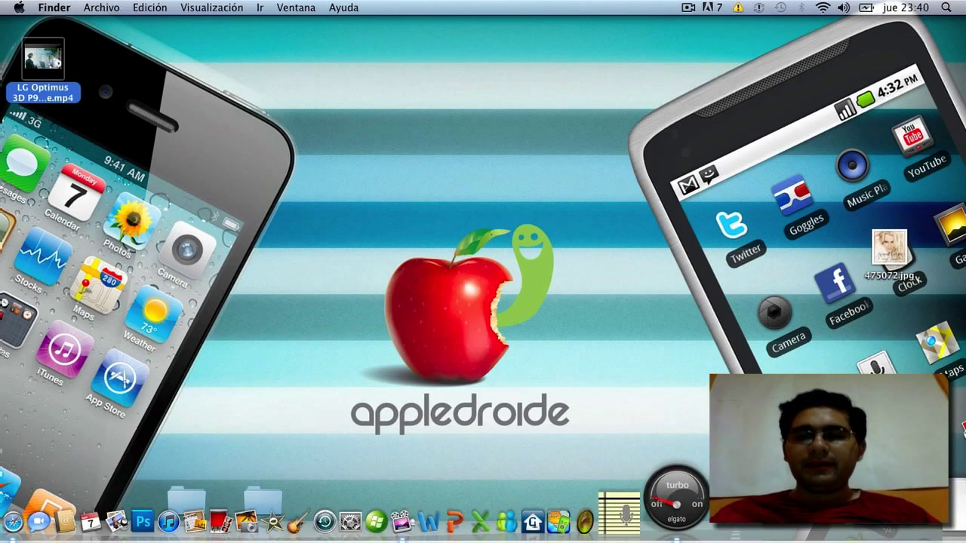
{"action": "left_click", "coordinate": [672, 521]}
{"action": "scroll", "coordinate": [692, 237], "scroll_direction": "down", "scroll_amount": 12}
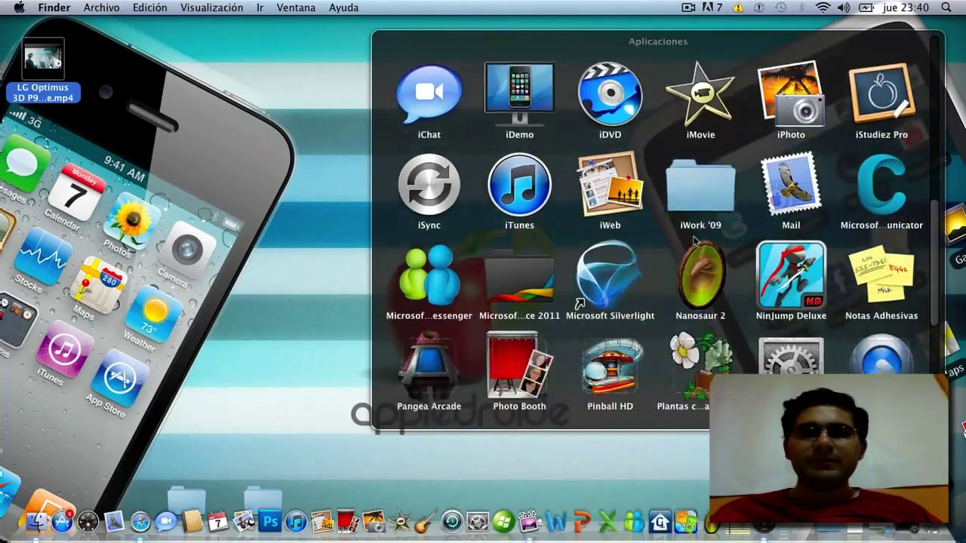
{"action": "scroll", "coordinate": [693, 237], "scroll_direction": "down", "scroll_amount": 5}
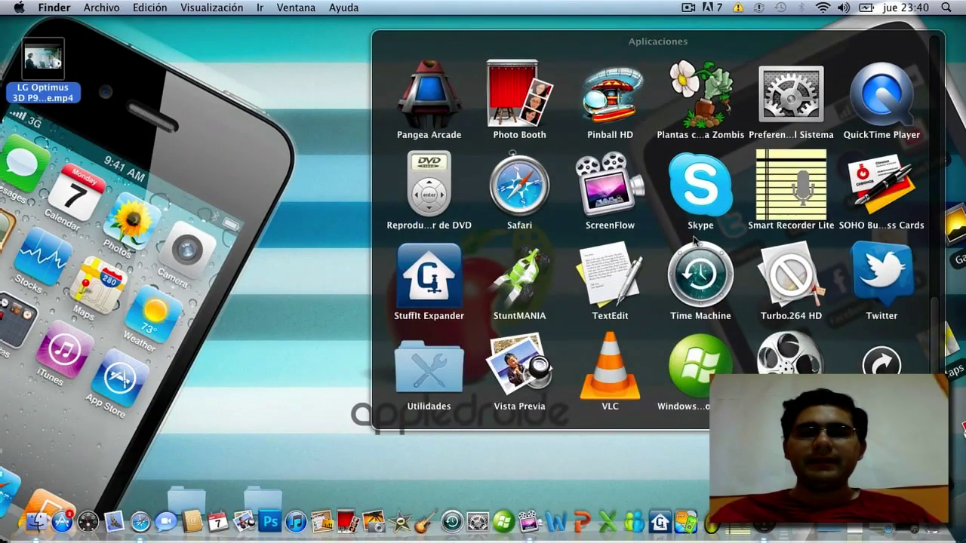
{"action": "left_click", "coordinate": [405, 251]}
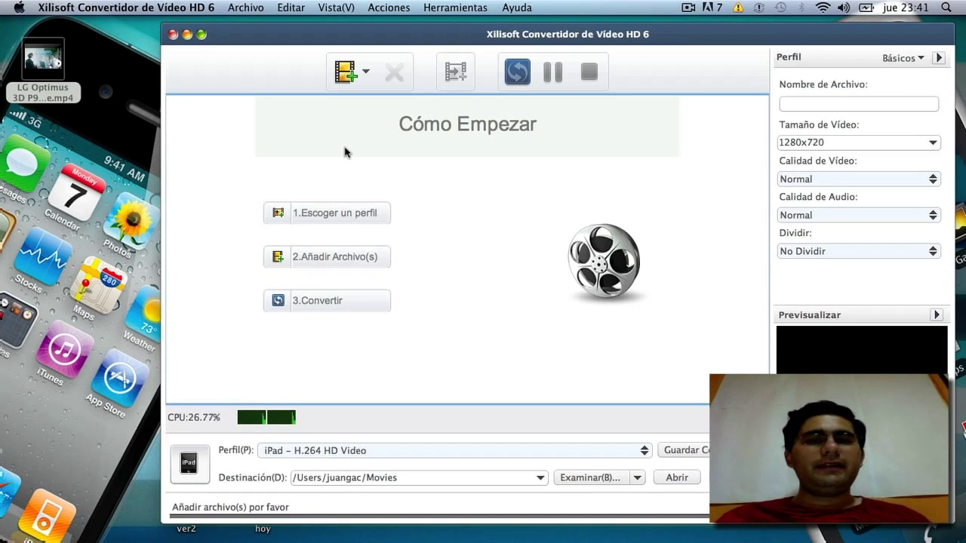
Step: Try converting the desktop's LG Optimus 3D MP4 with the iPad - H.264 HD Video profile, and close the converter window
{"action": "left_click_drag", "start_coordinate": [43, 56], "coordinate": [348, 202]}
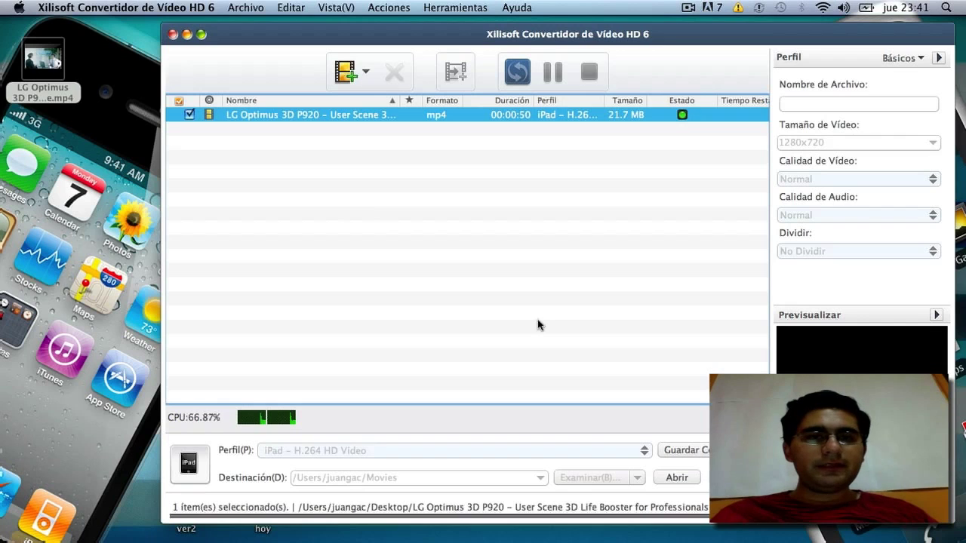
{"action": "left_click", "coordinate": [508, 79]}
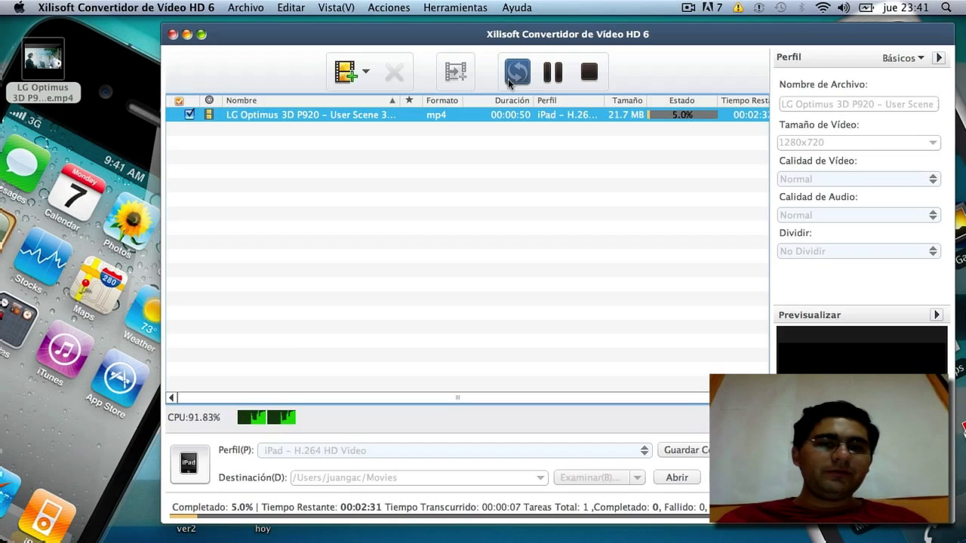
{"action": "left_click", "coordinate": [507, 79]}
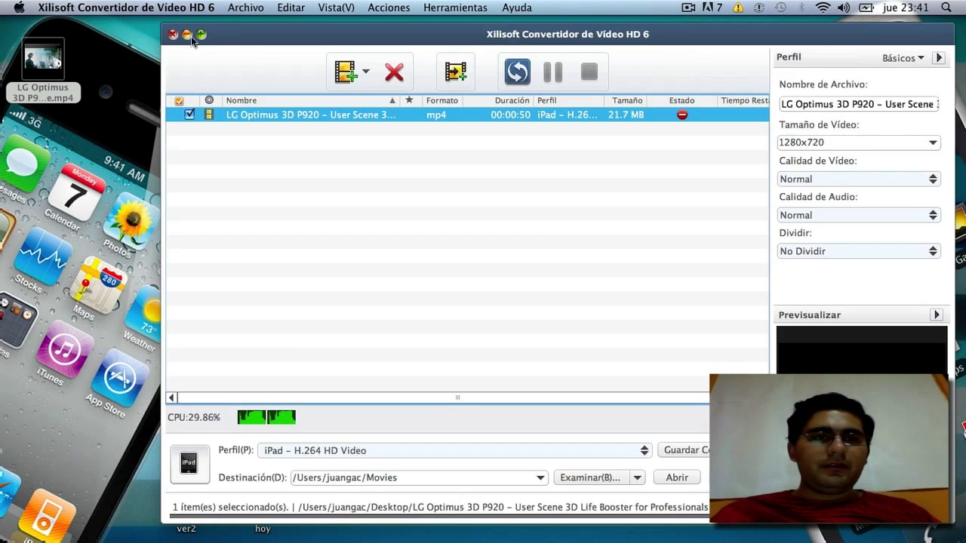
{"action": "left_click_drag", "start_coordinate": [227, 39], "coordinate": [211, 44]}
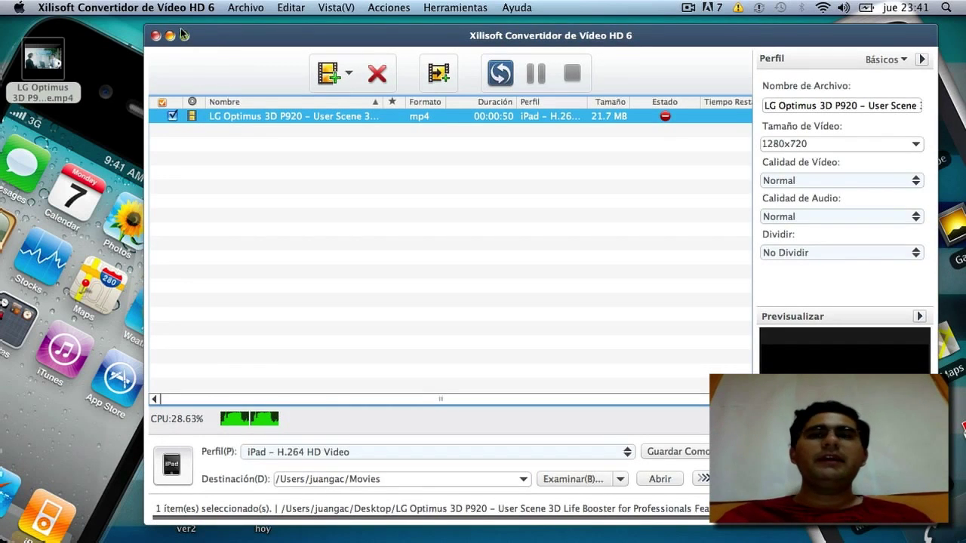
{"action": "left_click", "coordinate": [156, 36]}
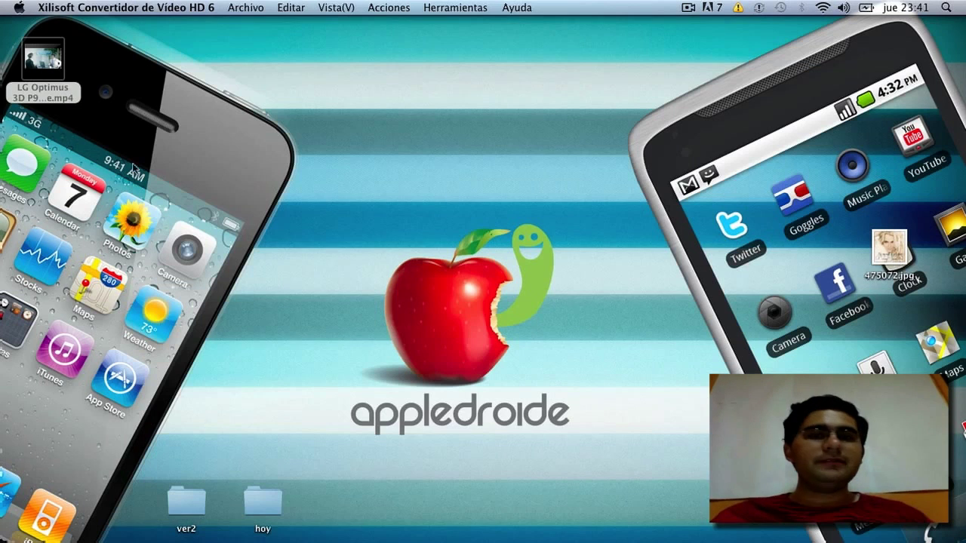
Step: Open Turbo.264 HD and remove the lapiz video from its conversion list
{"action": "mouse_move", "coordinate": [498, 538]}
{"action": "left_click", "coordinate": [769, 532]}
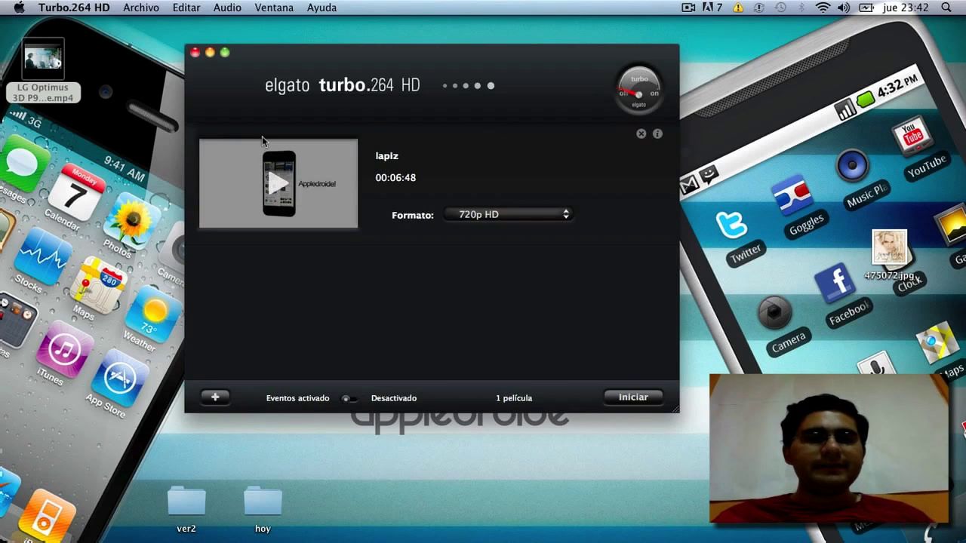
{"action": "mouse_move", "coordinate": [273, 204]}
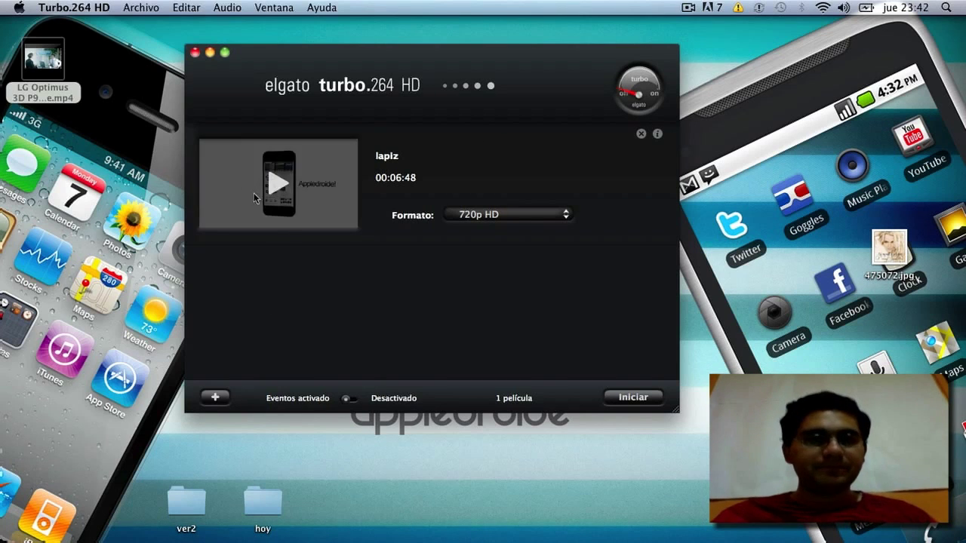
{"action": "left_click", "coordinate": [640, 133]}
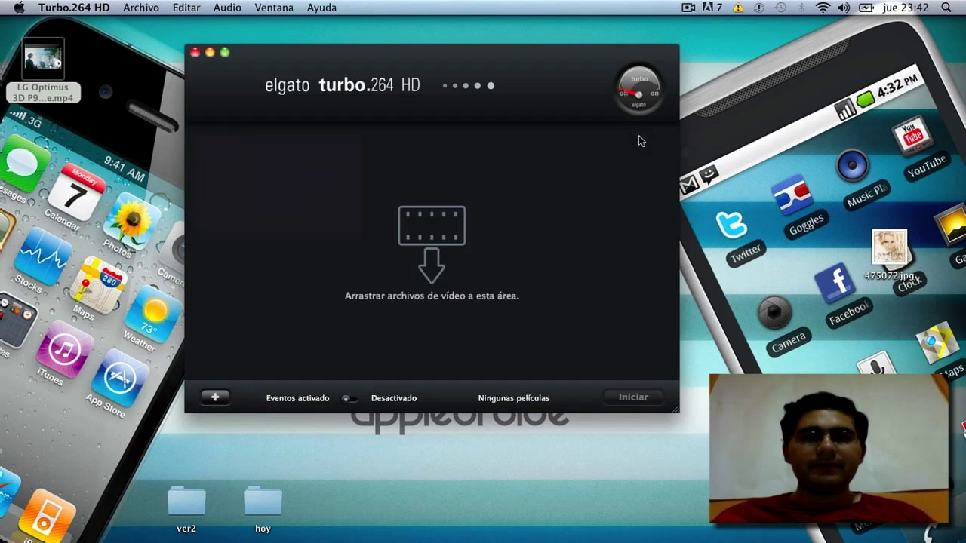
Step: Add the LG Optimus 3D MP4 from the desktop to the list and try converting it in 720p HD format
{"action": "left_click_drag", "start_coordinate": [43, 61], "coordinate": [324, 184]}
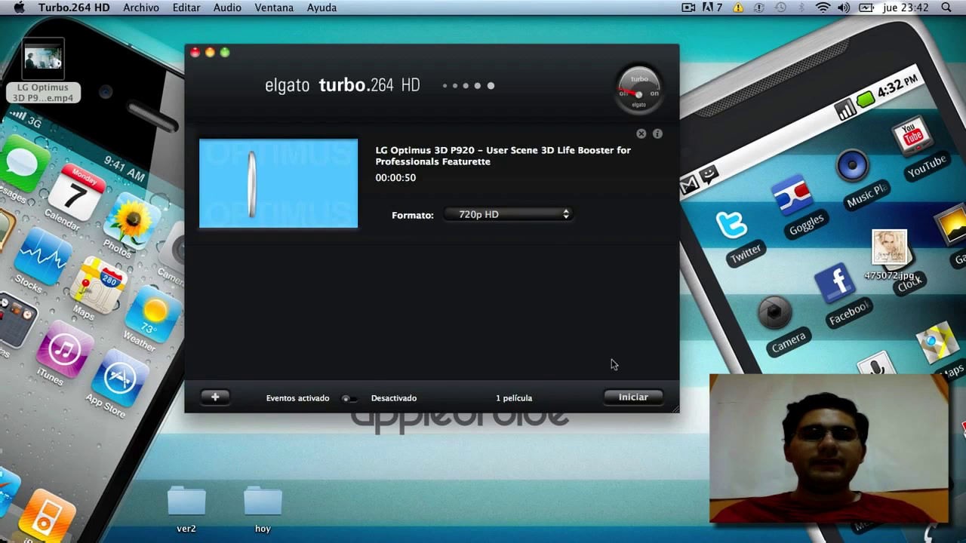
{"action": "left_click", "coordinate": [626, 397]}
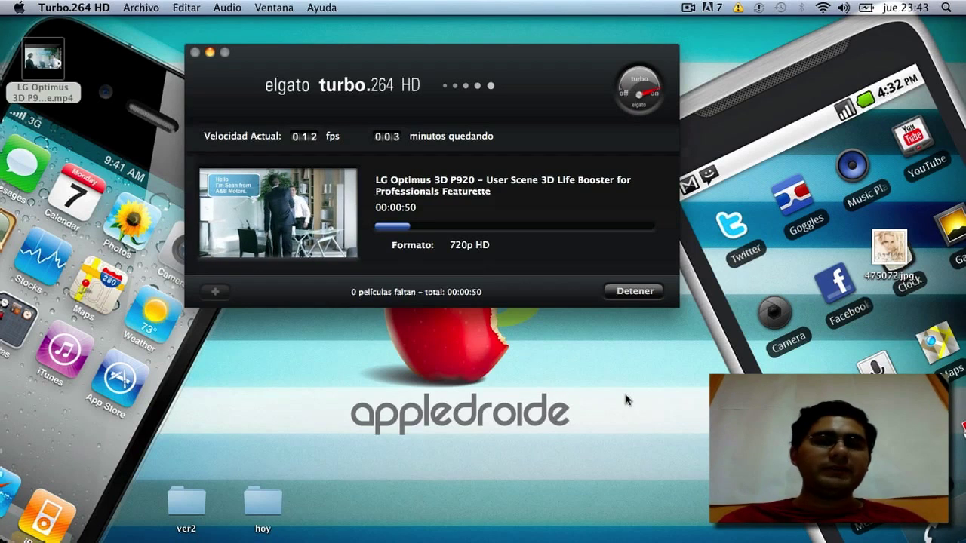
{"action": "left_click", "coordinate": [635, 291]}
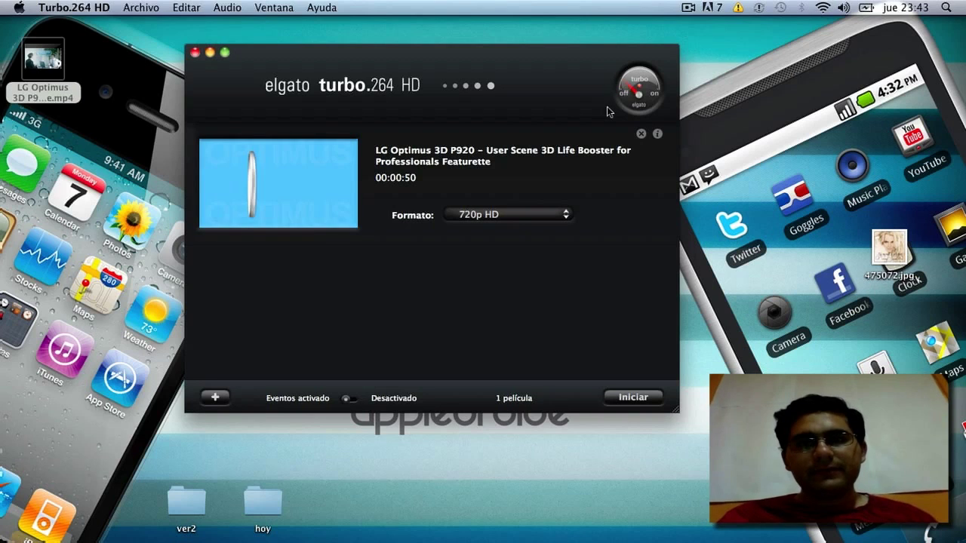
Step: Switch the turbo accelerator on and convert the LG Optimus 3D video in 720p HD format
{"action": "left_click", "coordinate": [650, 99]}
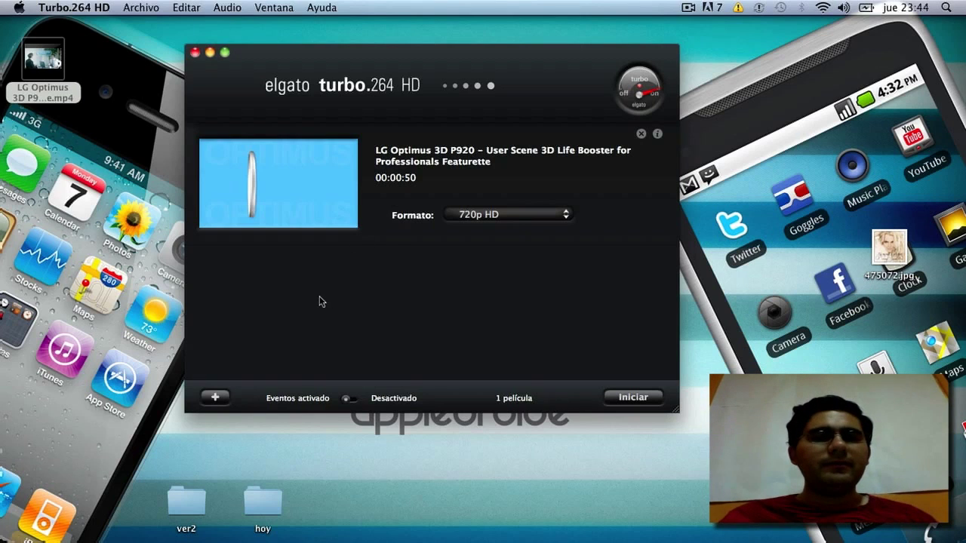
{"action": "left_click", "coordinate": [621, 397]}
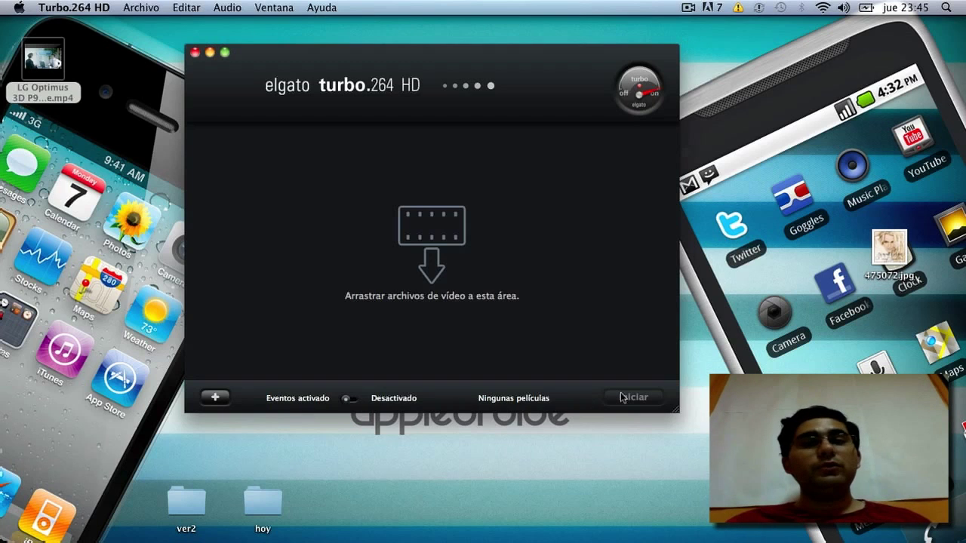
Step: Quit Turbo.264 HD and dismiss the iTunes alert about the missing iTunes Library folder
{"action": "left_click", "coordinate": [73, 6]}
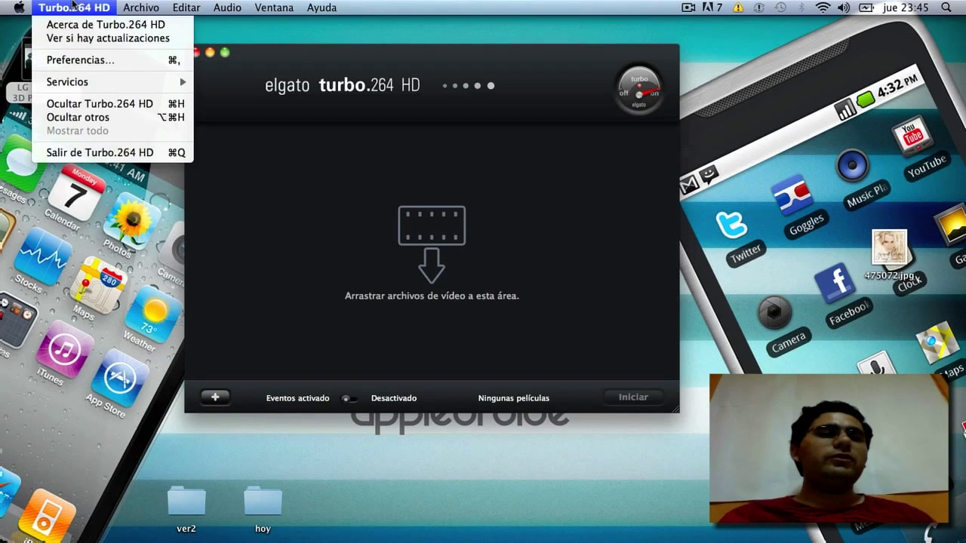
{"action": "left_click", "coordinate": [75, 152]}
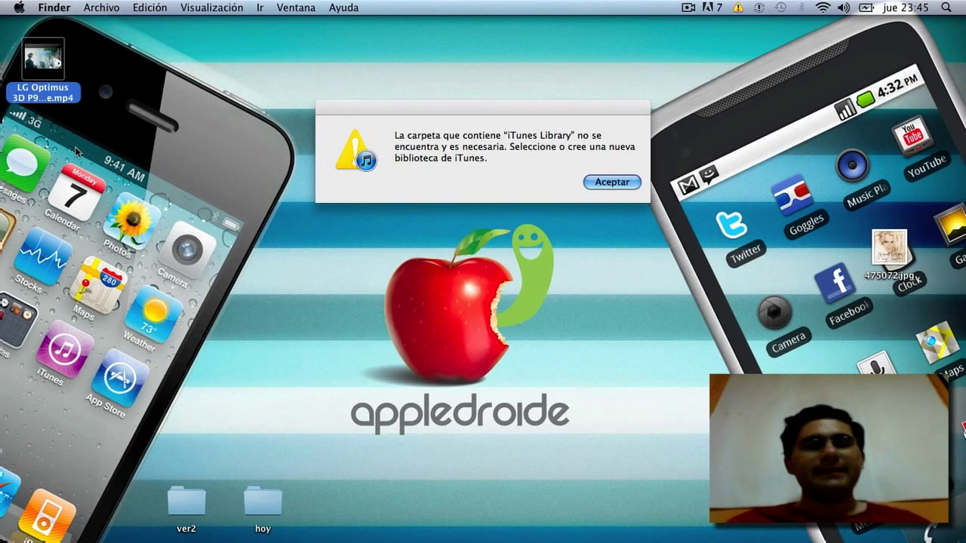
{"action": "left_click", "coordinate": [606, 195]}
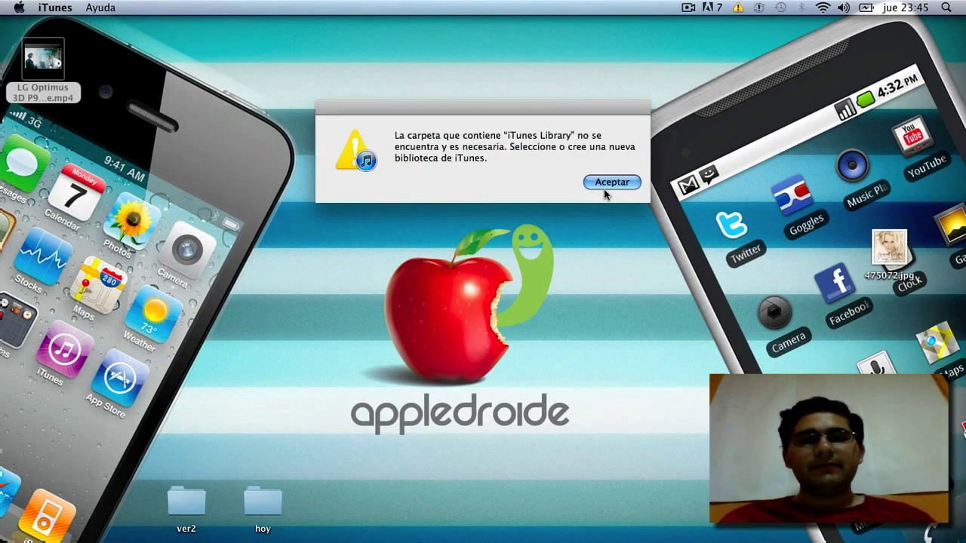
{"action": "left_click", "coordinate": [606, 186]}
{"action": "left_click", "coordinate": [405, 218]}
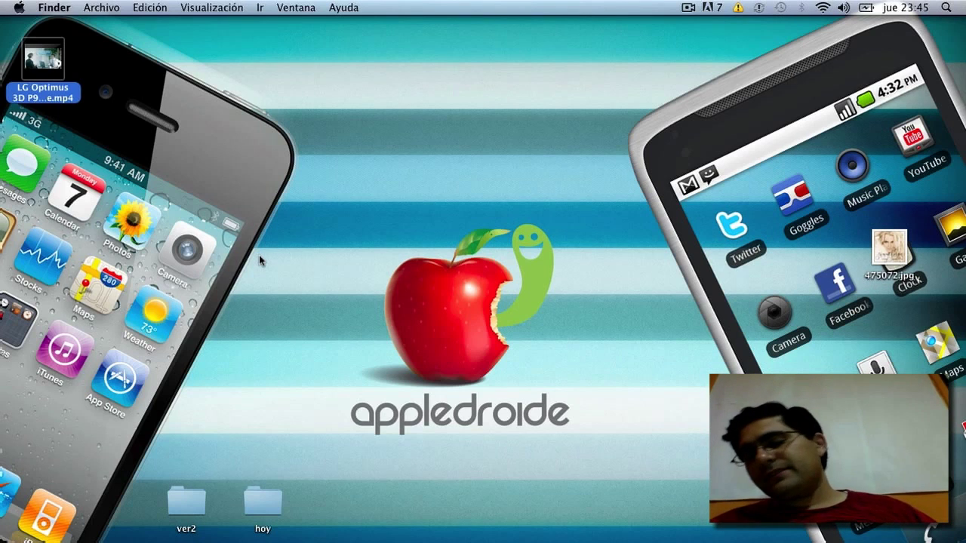
Step: Open iMovie and postpone generating the iPhoto video thumbnails
{"action": "mouse_move", "coordinate": [215, 537]}
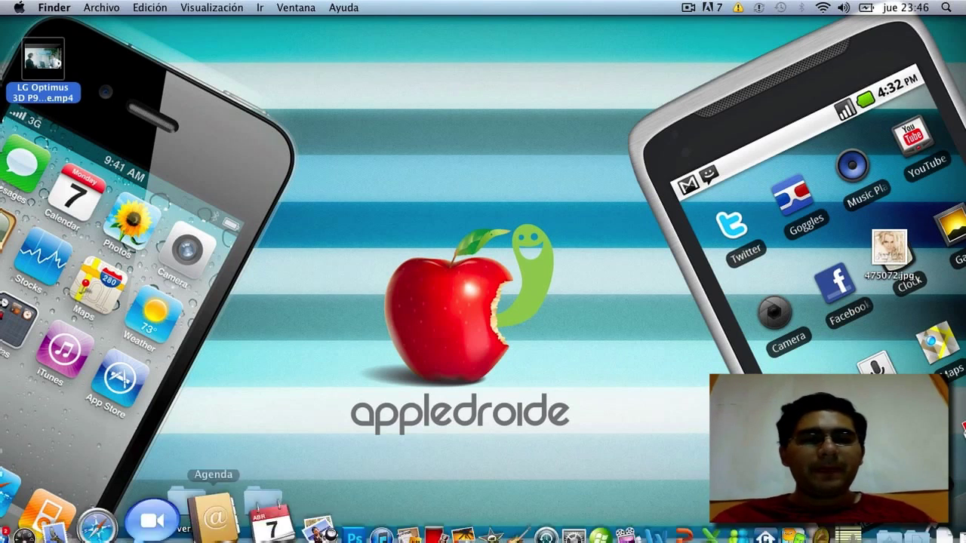
{"action": "left_click", "coordinate": [491, 501]}
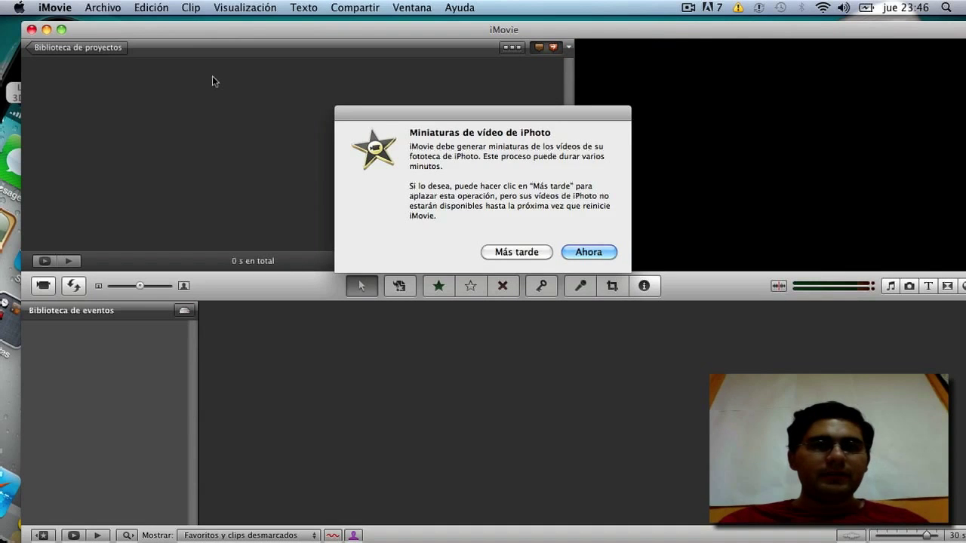
{"action": "left_click", "coordinate": [505, 252]}
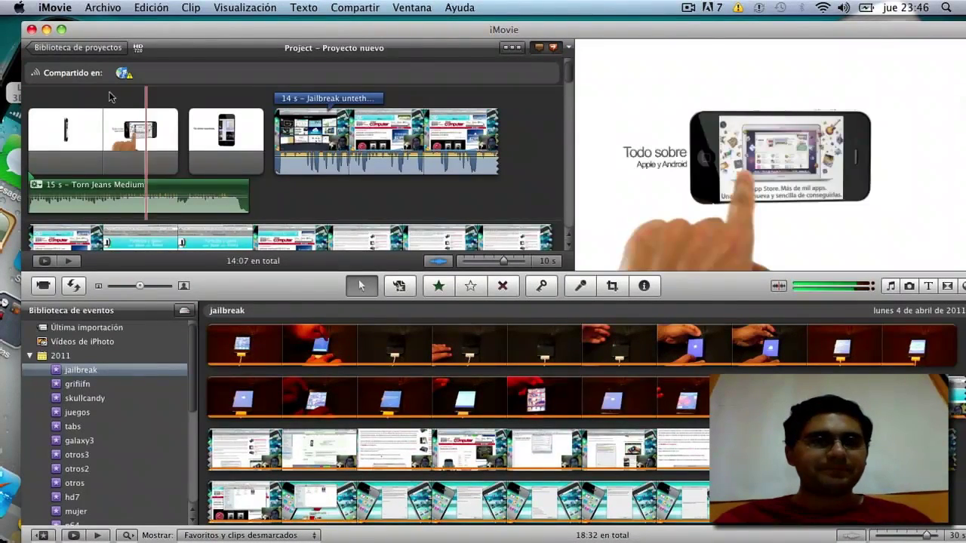
Step: Open Proyecto nuevo 3 from the project library
{"action": "left_click", "coordinate": [57, 48]}
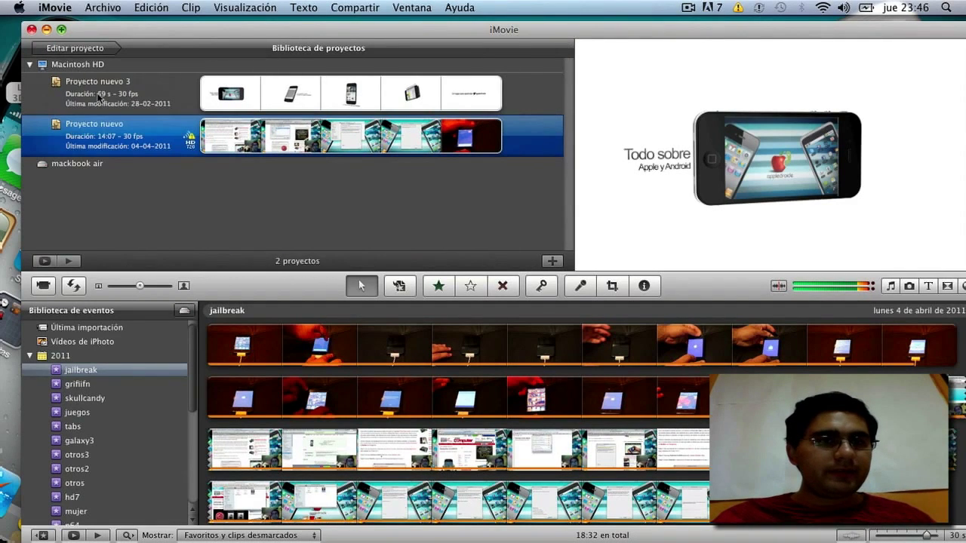
{"action": "left_click", "coordinate": [101, 98]}
{"action": "double_click", "coordinate": [100, 98]}
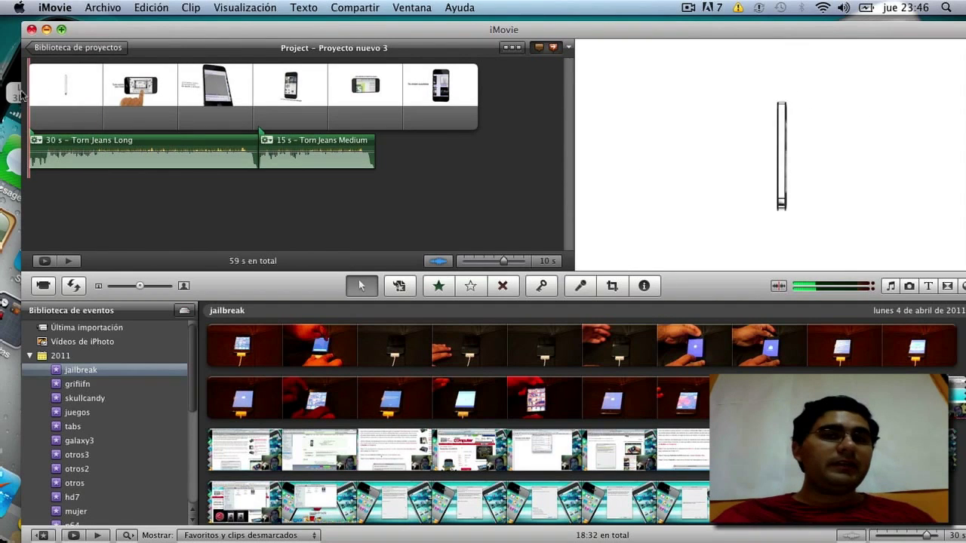
Step: Try publishing Proyecto nuevo 3 to iTunes in the HD 720p size
{"action": "left_click", "coordinate": [333, 7]}
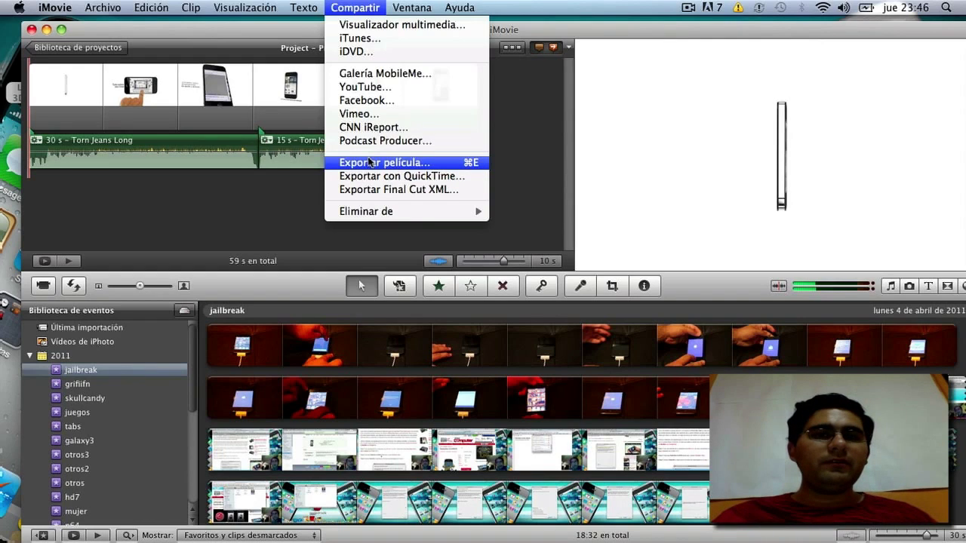
{"action": "left_click", "coordinate": [347, 39]}
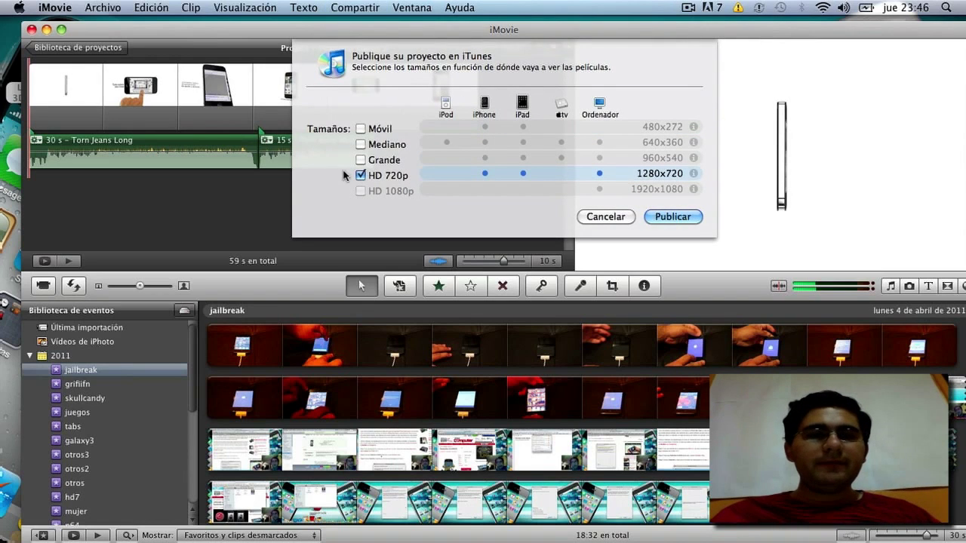
{"action": "left_click", "coordinate": [673, 217]}
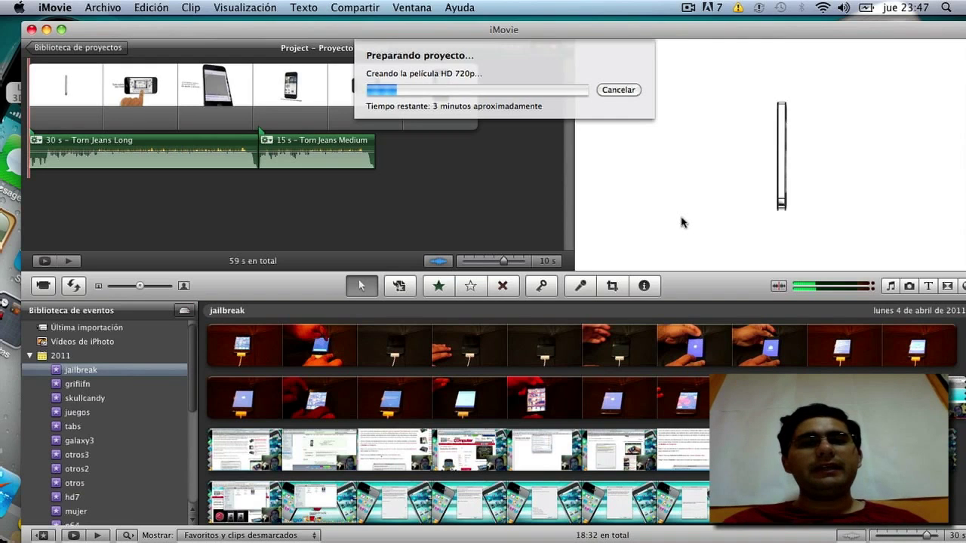
{"action": "left_click", "coordinate": [618, 90]}
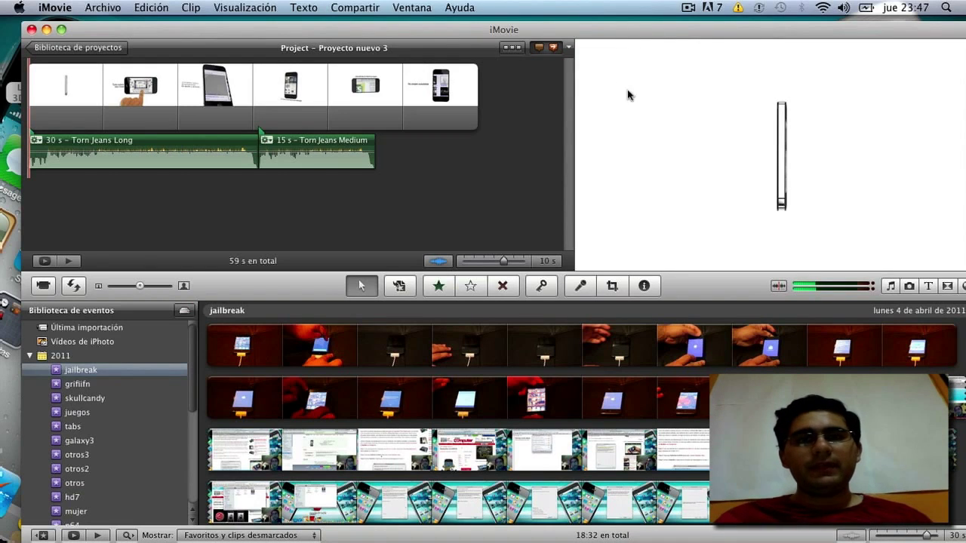
Step: Try exporting the project with QuickTime to the desktop as Proyecto nuevo 3.mp4, using Elgato Turbo.264 HD and the 720p HD preset
{"action": "left_click", "coordinate": [364, 6]}
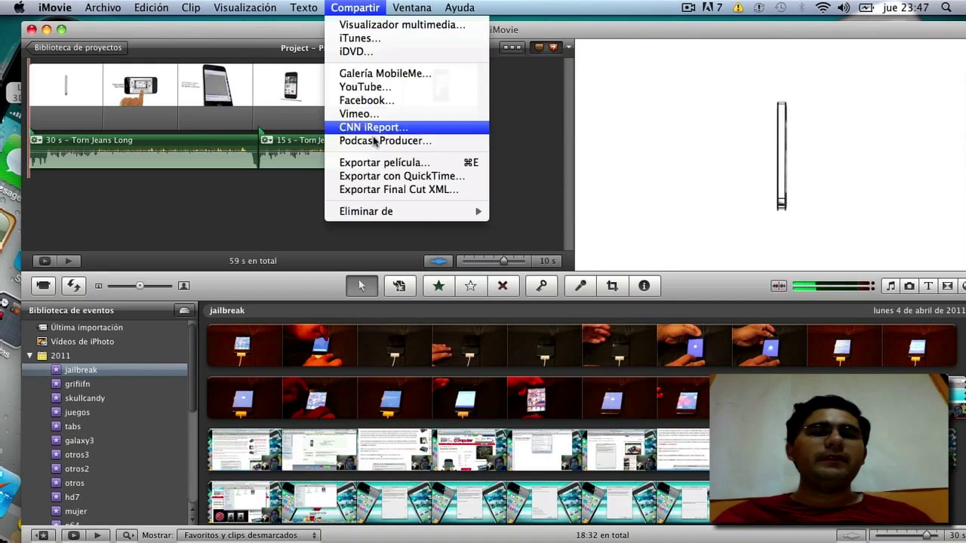
{"action": "left_click", "coordinate": [381, 177]}
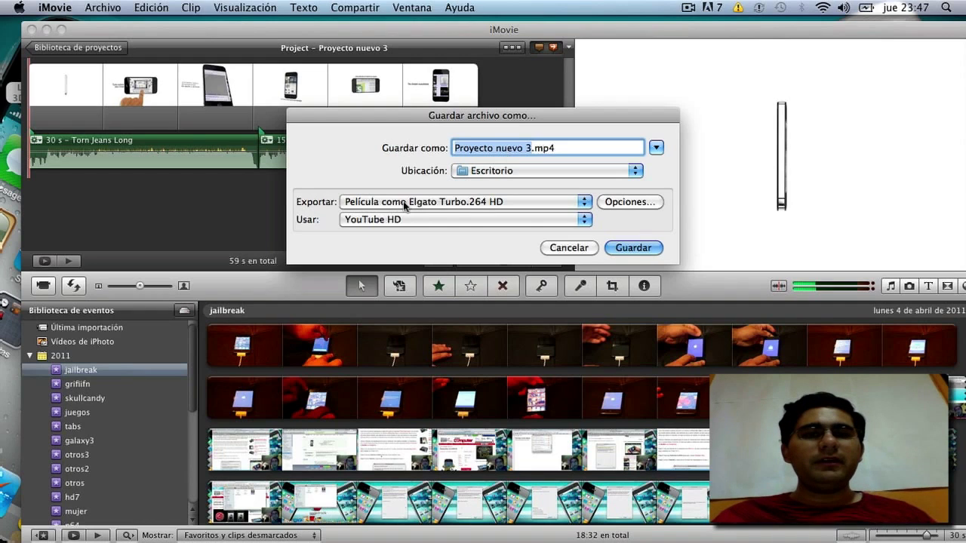
{"action": "left_click", "coordinate": [492, 218]}
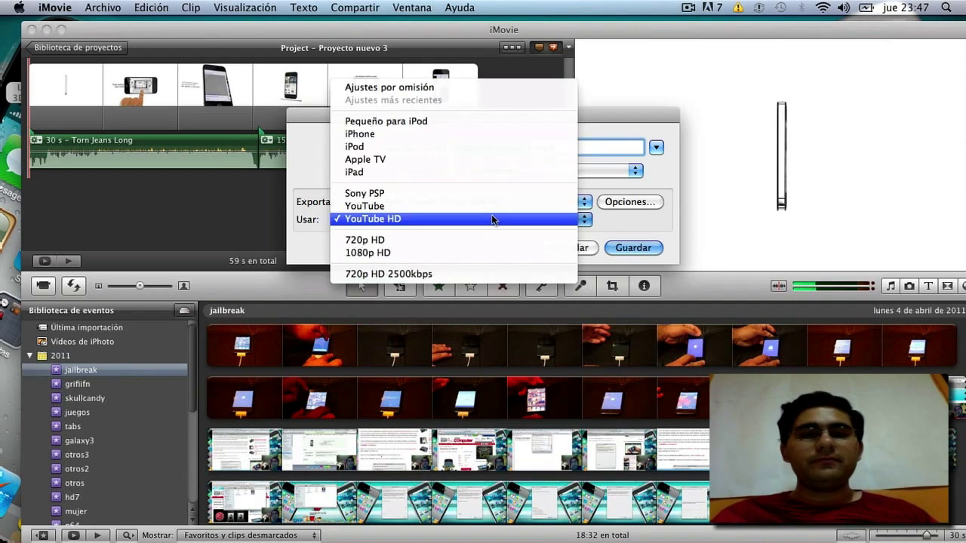
{"action": "left_click", "coordinate": [460, 239]}
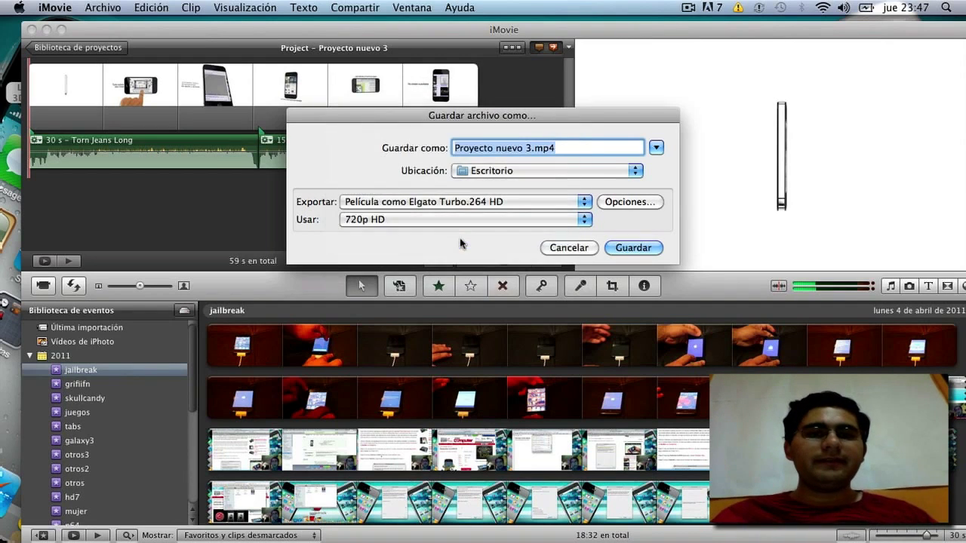
{"action": "left_click", "coordinate": [632, 249]}
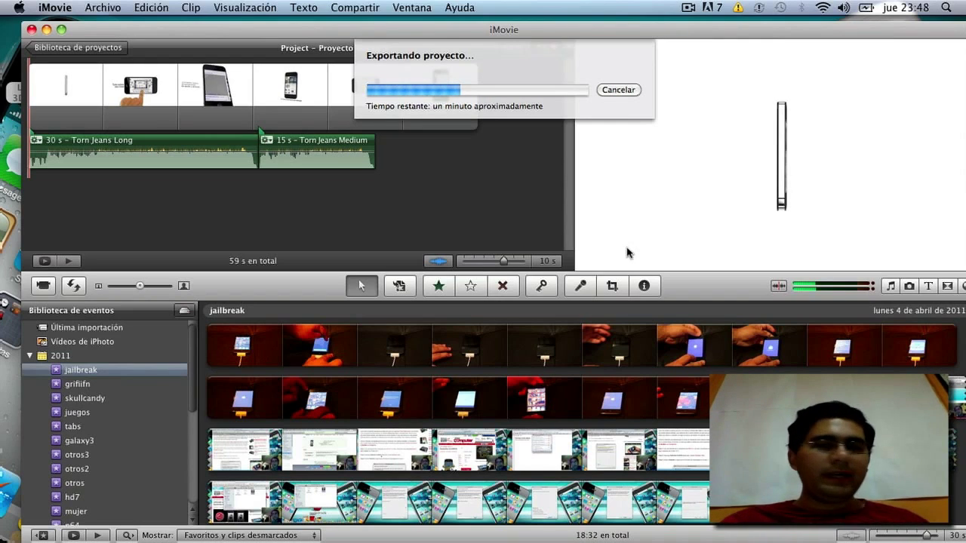
{"action": "left_click", "coordinate": [615, 90]}
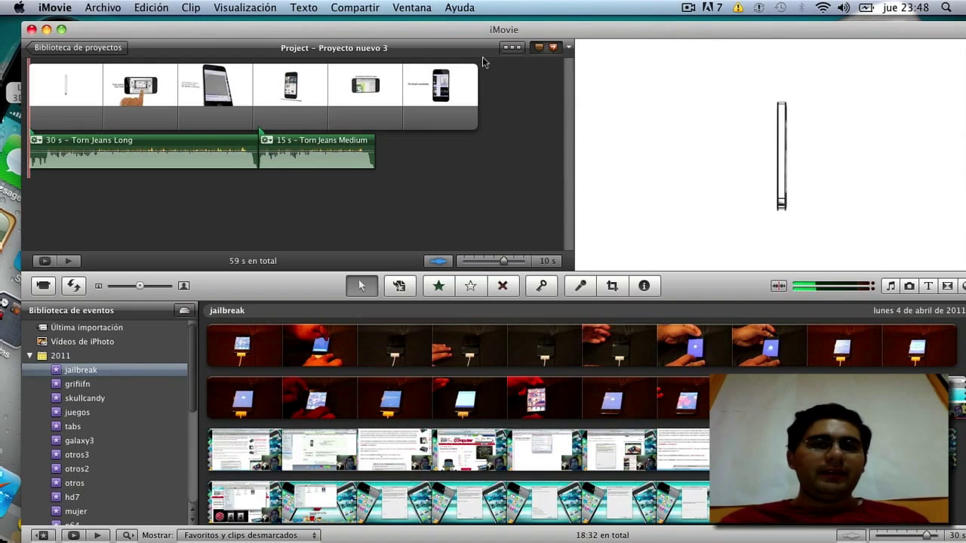